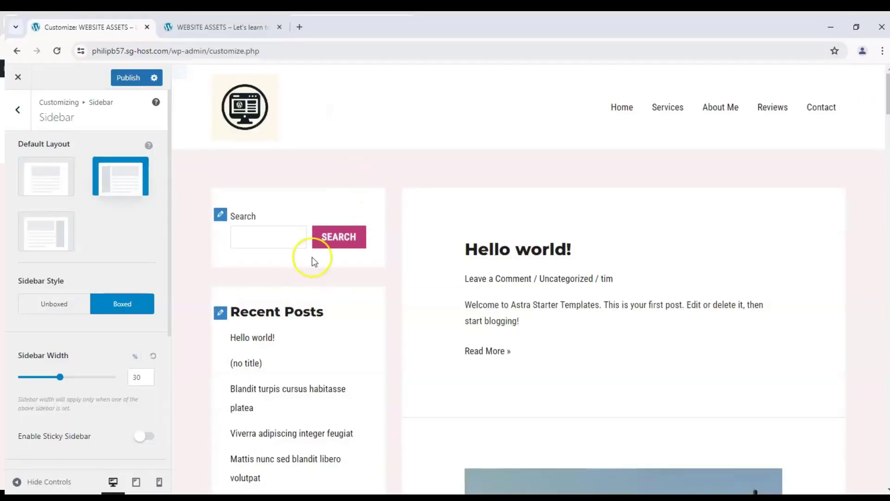
Preview the live WEBSITE ASSETS blog page, which shows full-width posts without a sidebar.
left_click(68, 244)
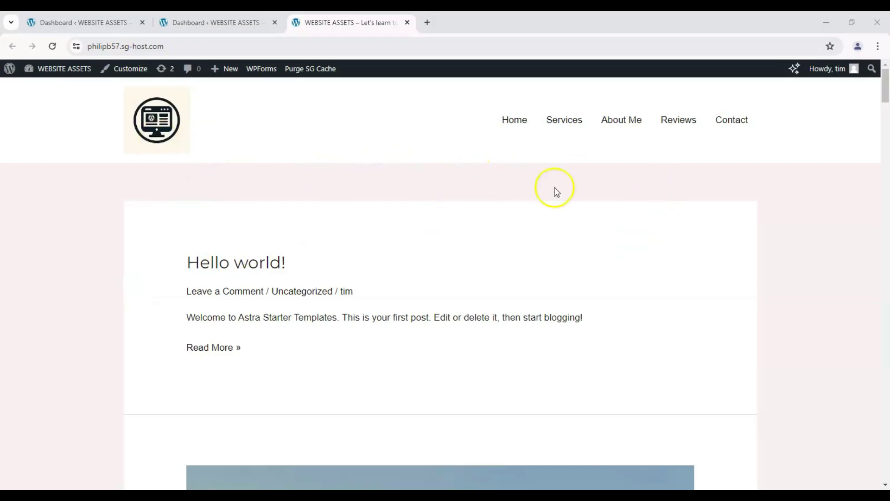
scroll(546, 211, "down", 6)
scroll(542, 209, "down", 5)
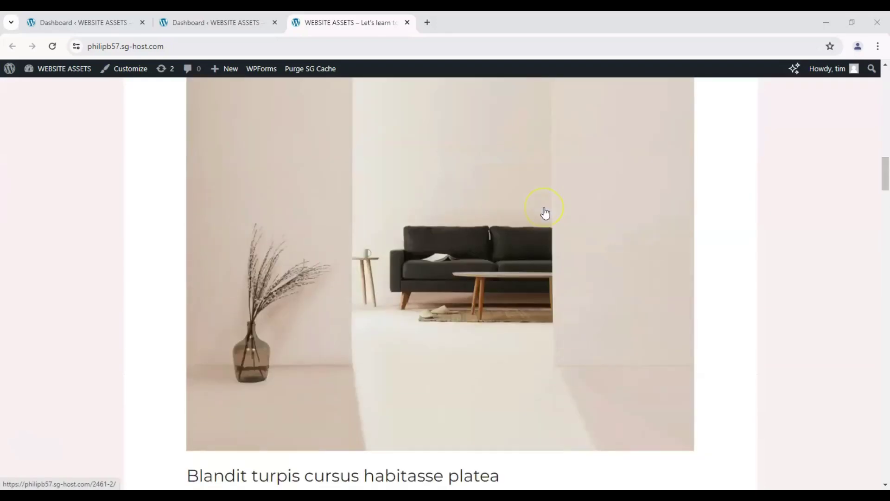
scroll(543, 209, "up", 1)
scroll(533, 227, "up", 8)
scroll(534, 227, "up", 5)
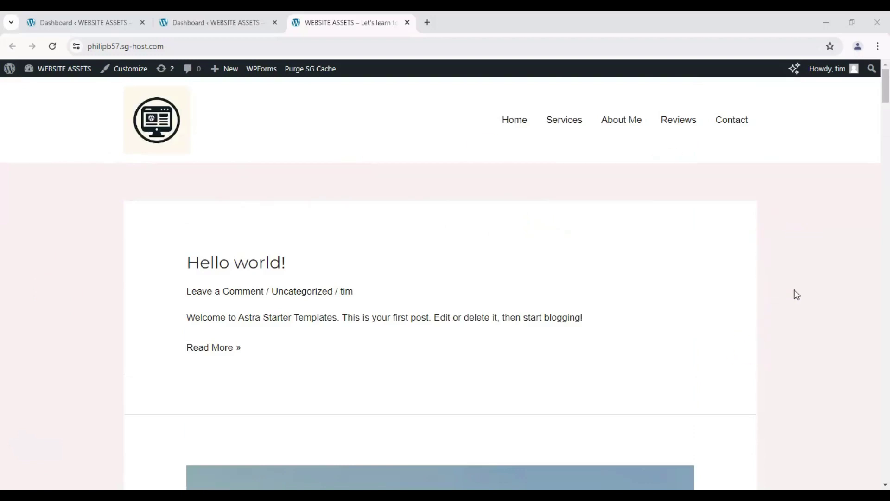
Close the duplicate Dashboard tab and switch to the remaining site tab.
left_click(275, 22)
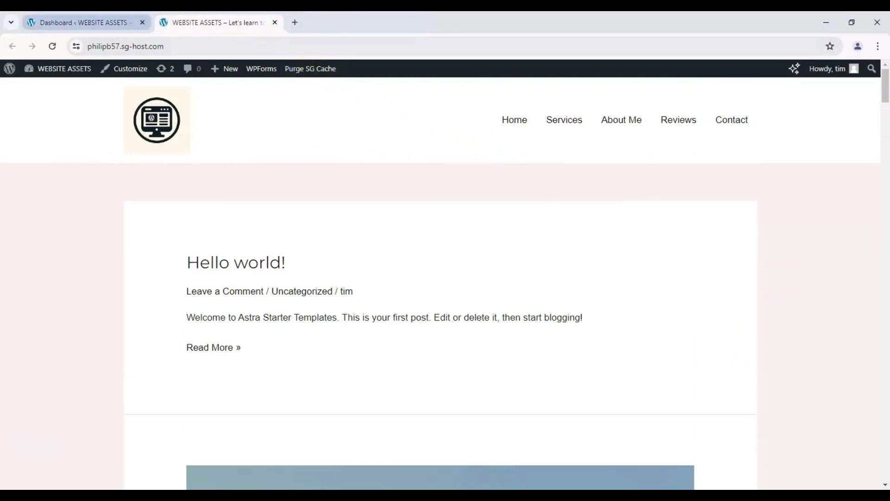
left_click(84, 22)
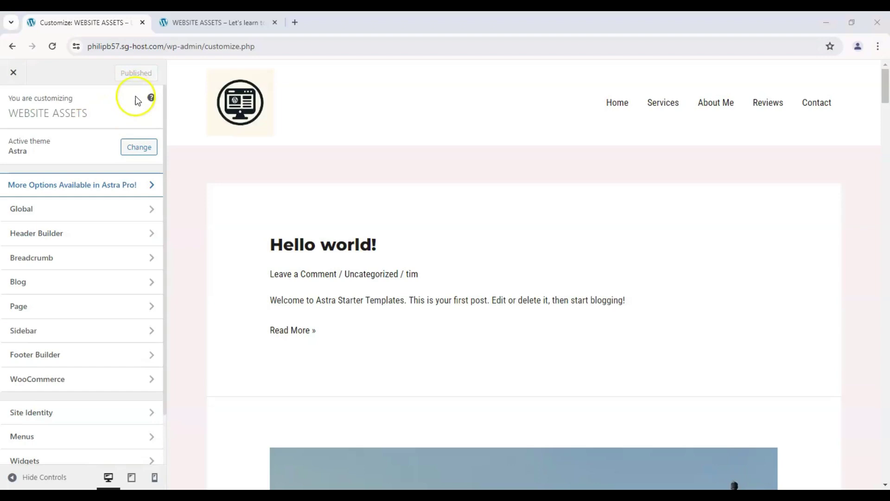
In Sidebar settings, try Left Sidebar, then set the default layout to Right Sidebar.
left_click(119, 329)
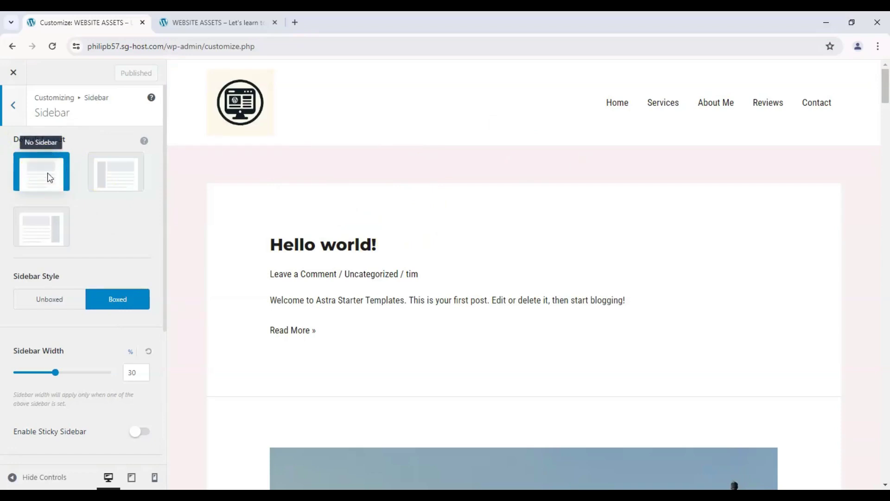
left_click(103, 176)
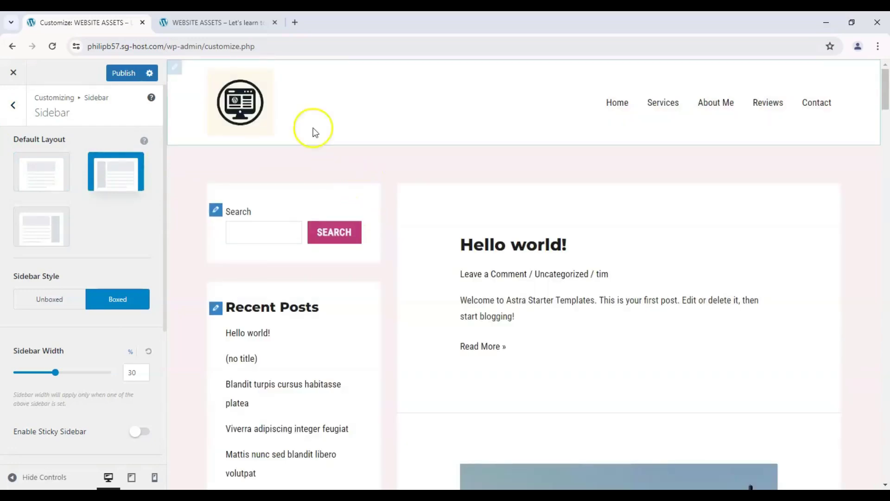
left_click(62, 240)
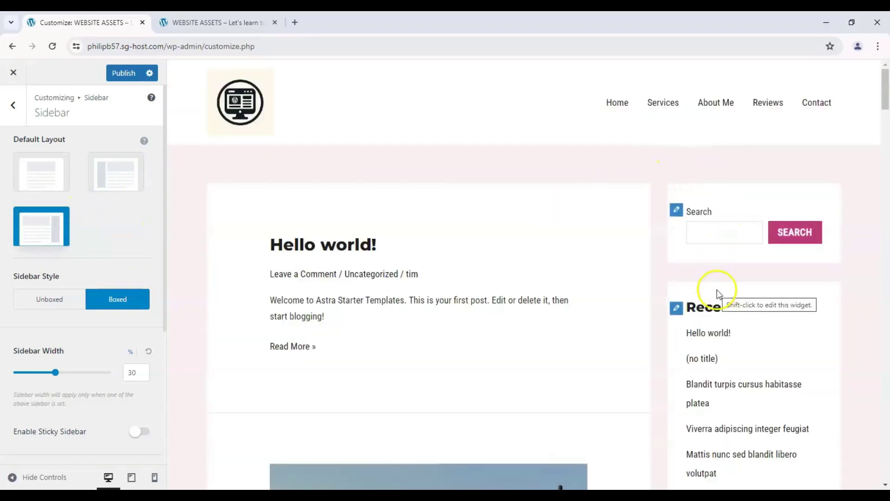
scroll(734, 255, "down", 3)
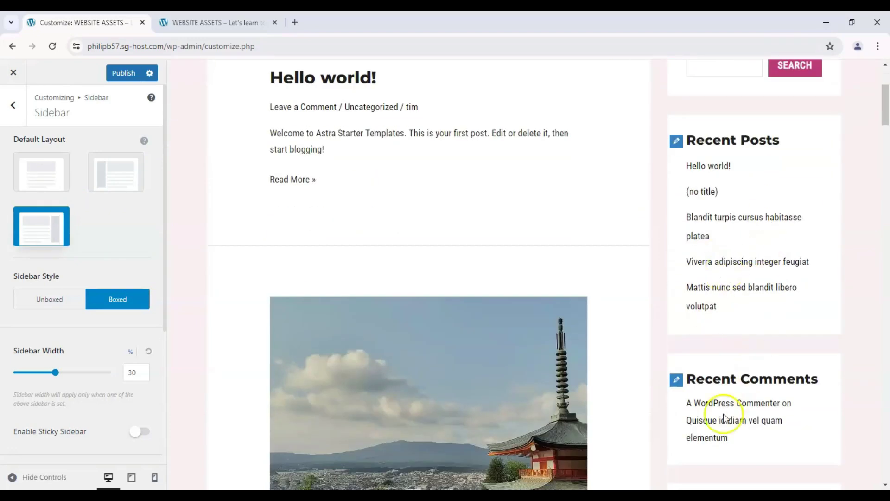
scroll(733, 375, "up", 3)
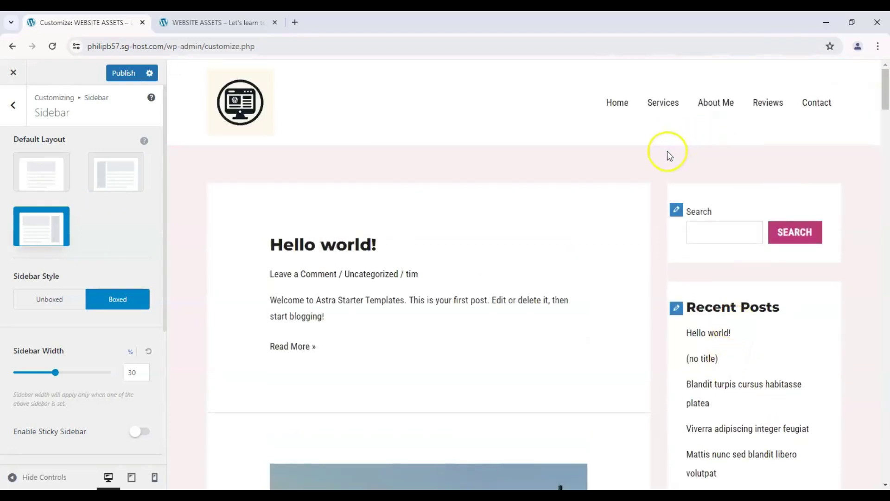
Make the sidebar style Unboxed and set its width to 25% after trying 50%.
left_click(55, 310)
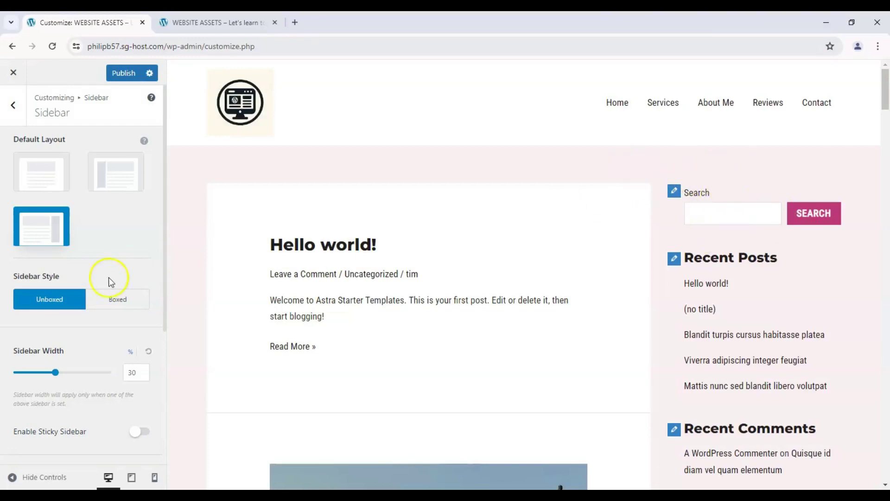
scroll(108, 282, "down", 2)
left_click_drag(59, 271, 120, 268)
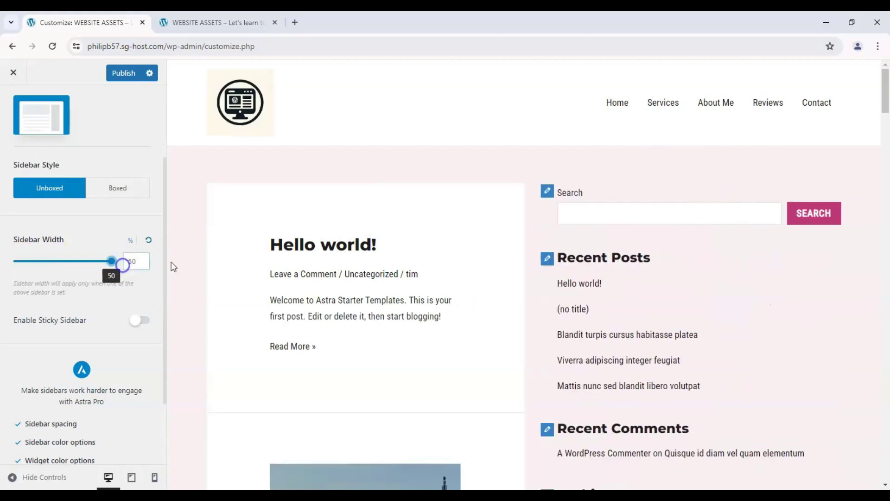
mouse_move(111, 261)
left_mouse_down()
mouse_move(14, 261)
mouse_move(44, 264)
left_mouse_up()
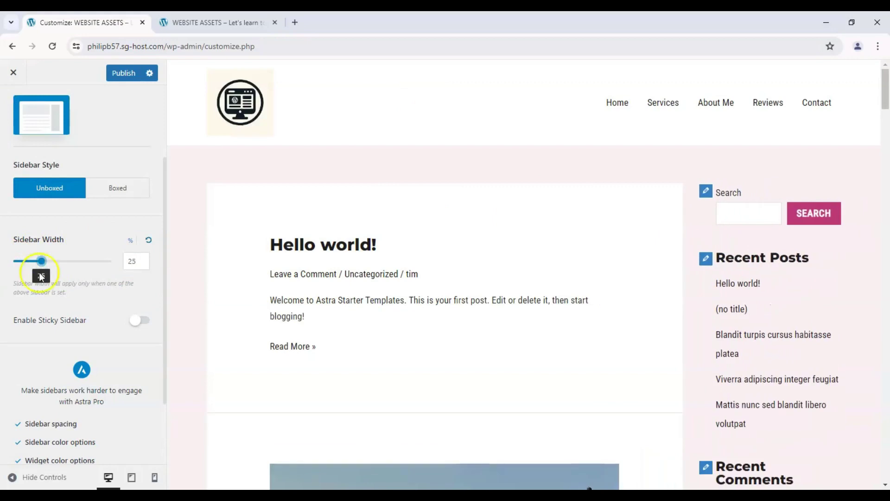
scroll(89, 306, "up", 2)
scroll(74, 436, "up", 1)
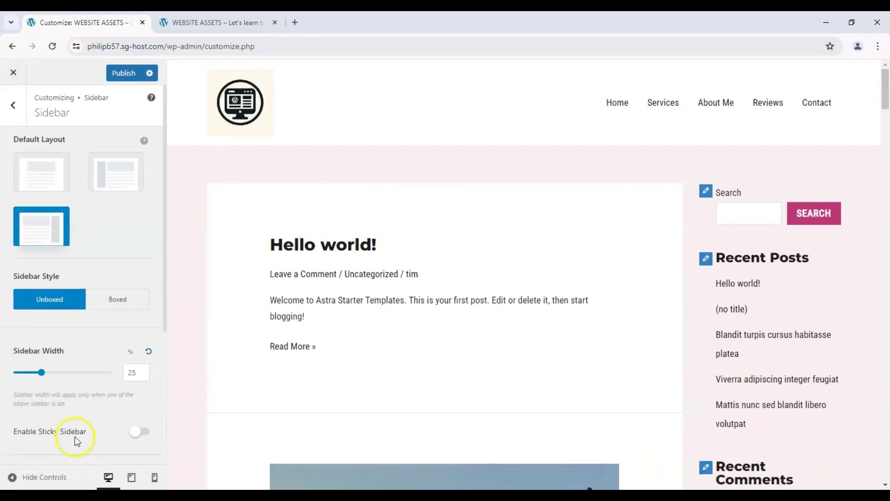
scroll(86, 416, "down", 1)
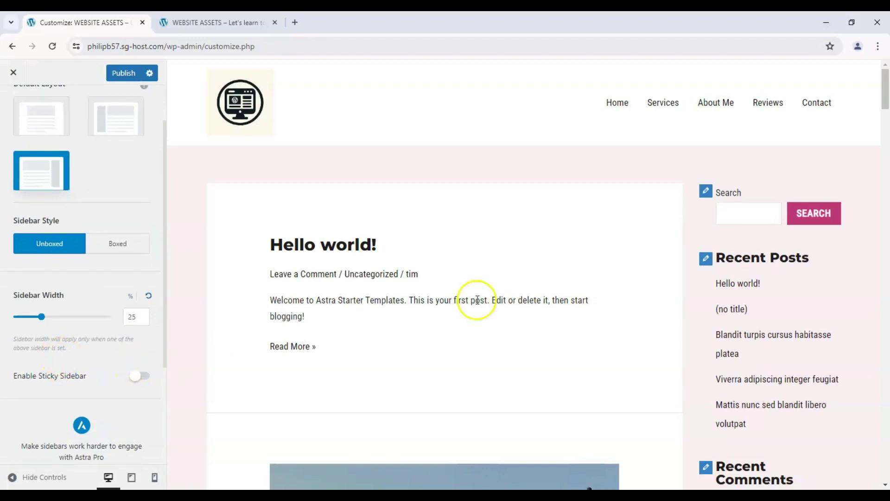
mouse_move(885, 101)
left_mouse_down()
mouse_move(887, 185)
mouse_move(883, 78)
left_mouse_up()
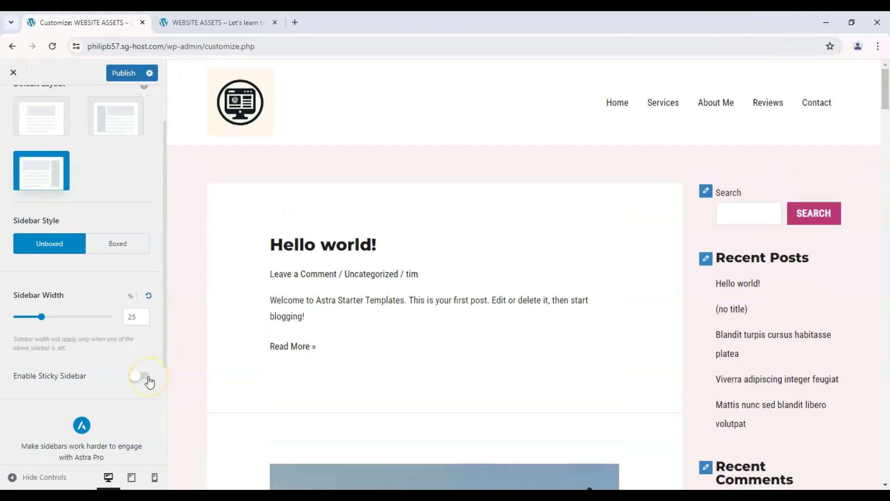
Toggle the Enable Sticky Sidebar setting for the right sidebar.
left_click(146, 376)
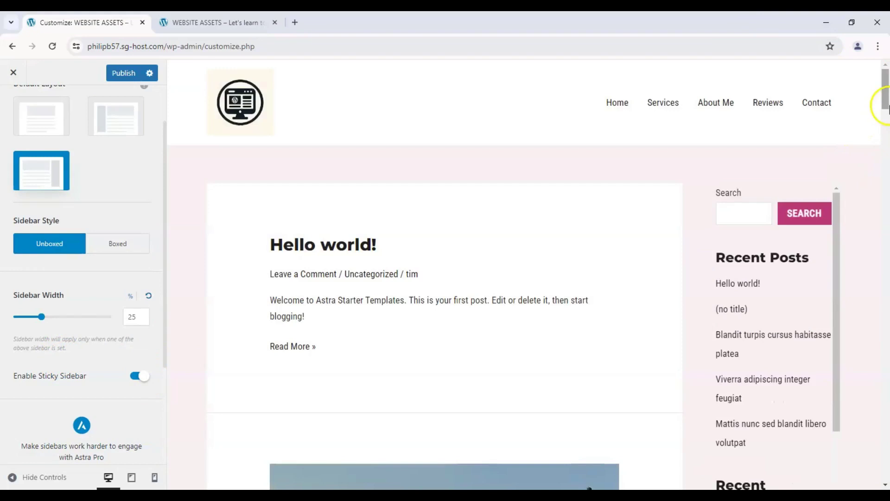
mouse_move(885, 94)
left_mouse_down()
mouse_move(885, 218)
mouse_move(885, 94)
left_mouse_up()
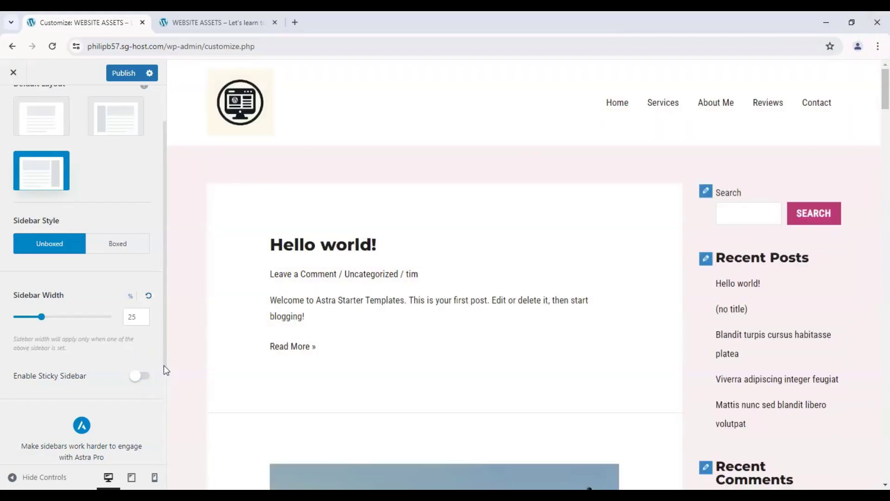
Give the Search block the label 'Find stuff here', a placeholder hint and a 'FIND!' button.
left_click(706, 194)
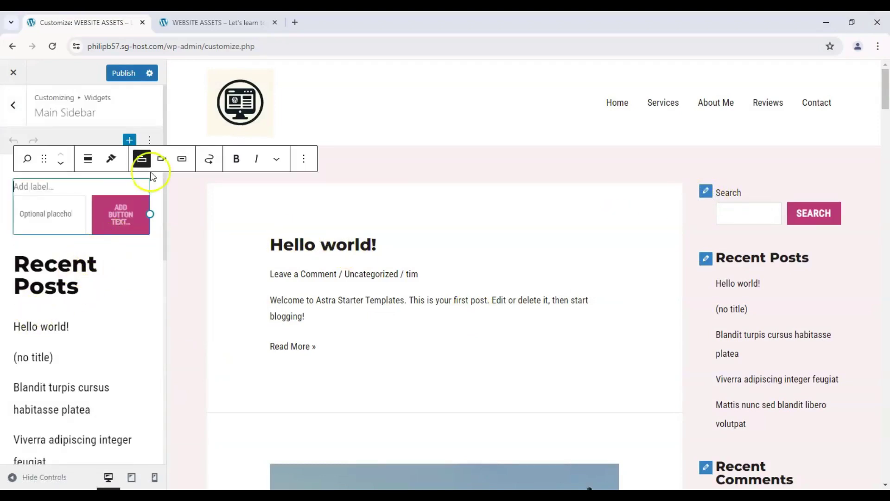
left_click_drag(164, 203, 166, 158)
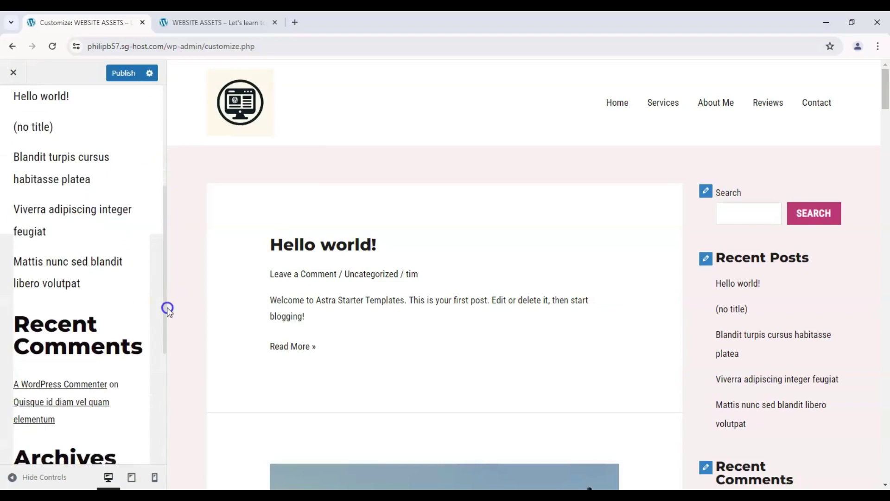
scroll(757, 268, "down", 5)
scroll(696, 261, "up", 5)
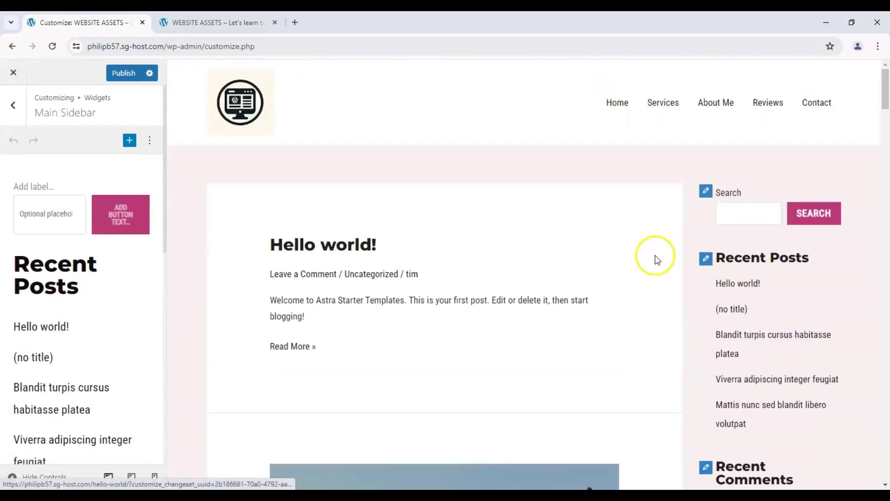
left_click(46, 188)
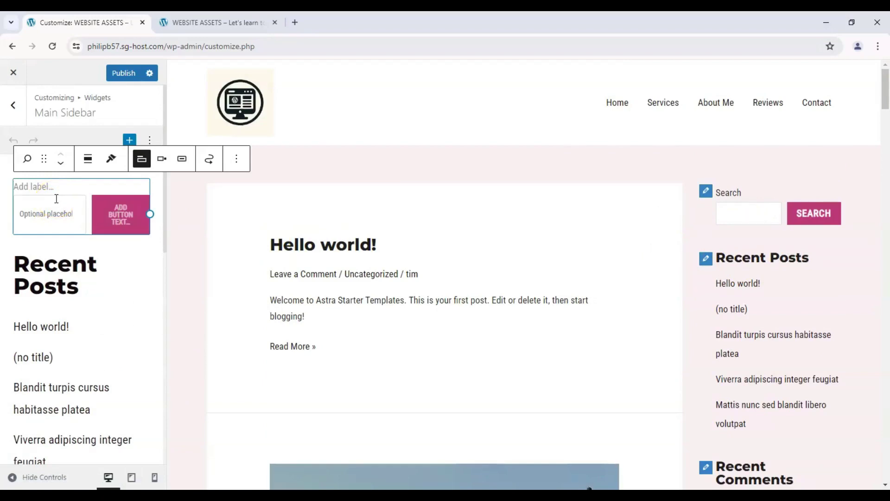
type("Find stuff here")
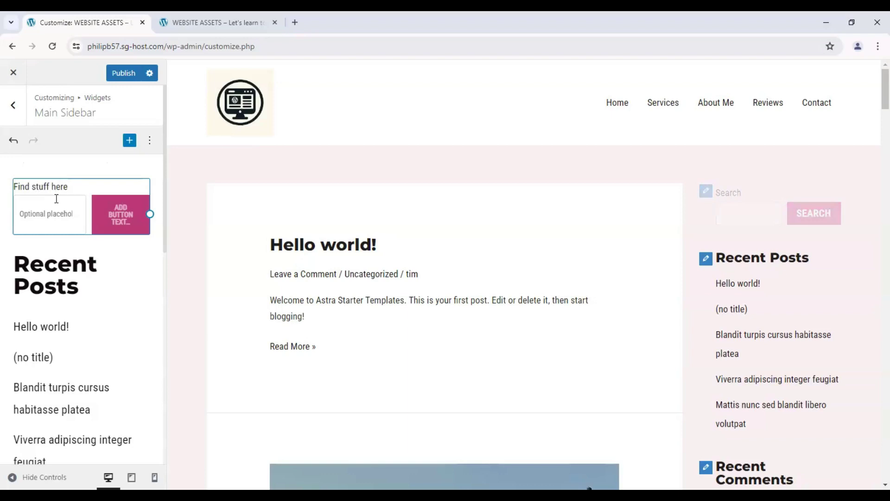
left_click(55, 201)
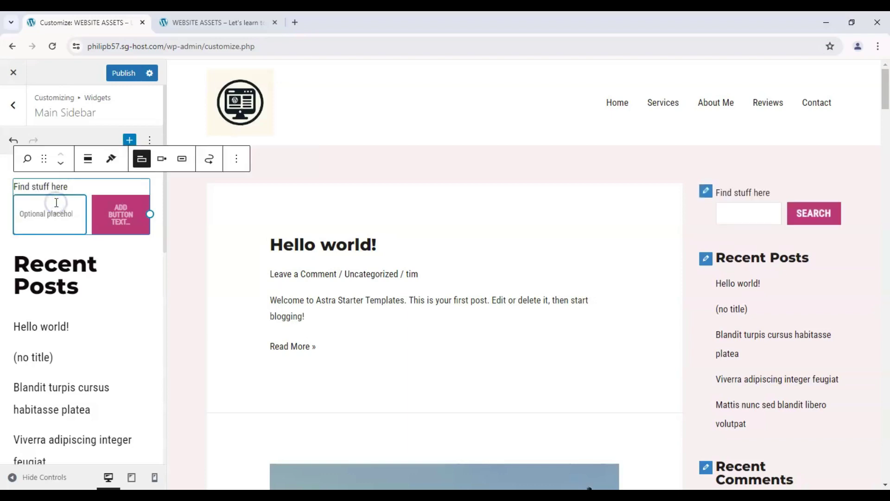
type("searc")
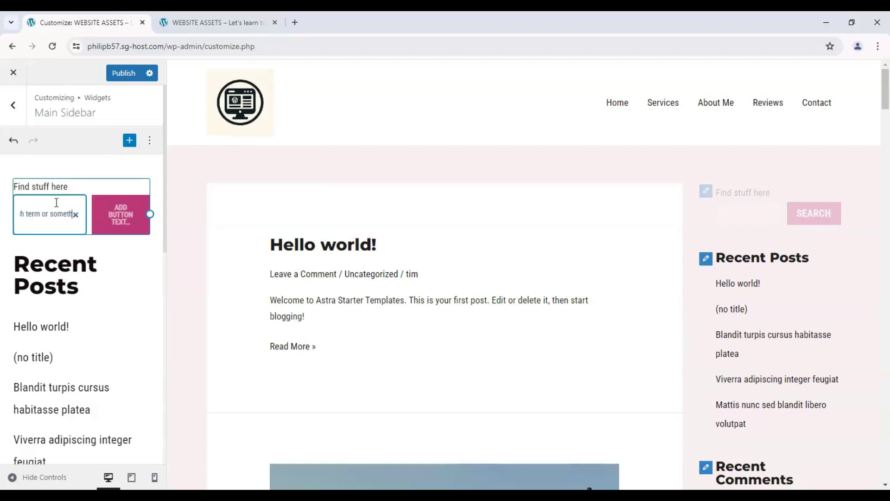
left_click(133, 208)
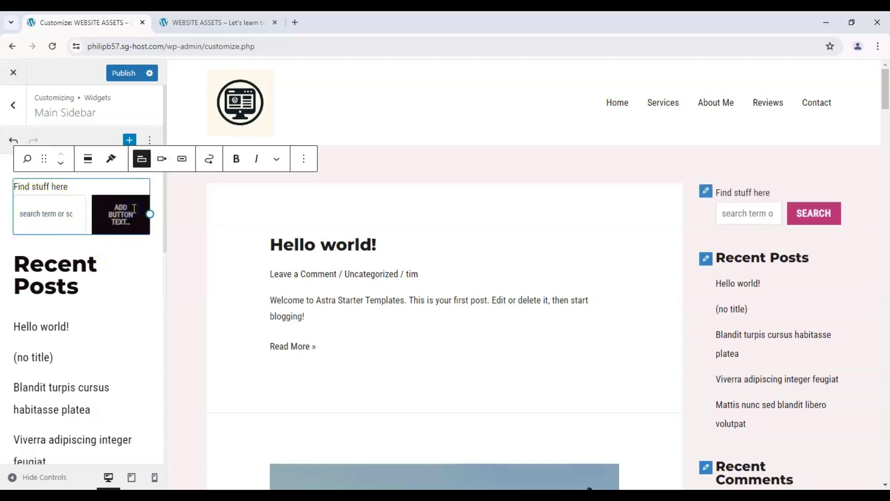
type("Find")
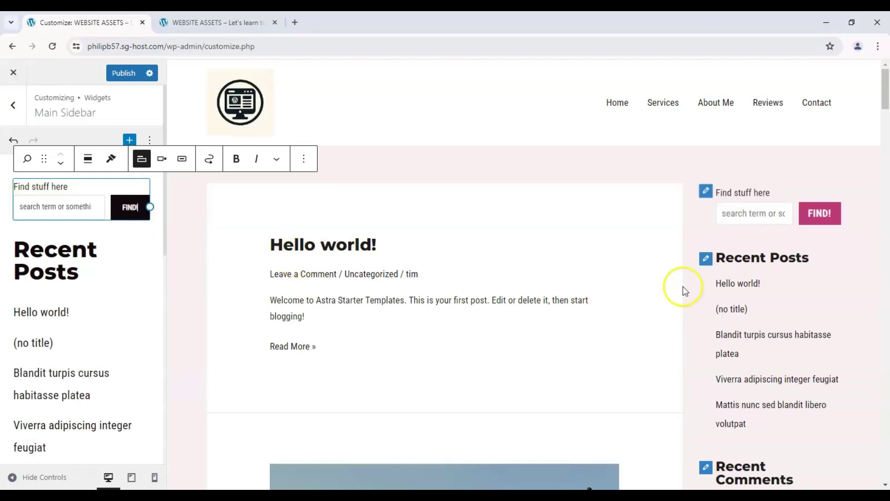
Rename the Recent Posts heading to Latest Posts and delete the Recent Comments heading and list.
left_click(70, 249)
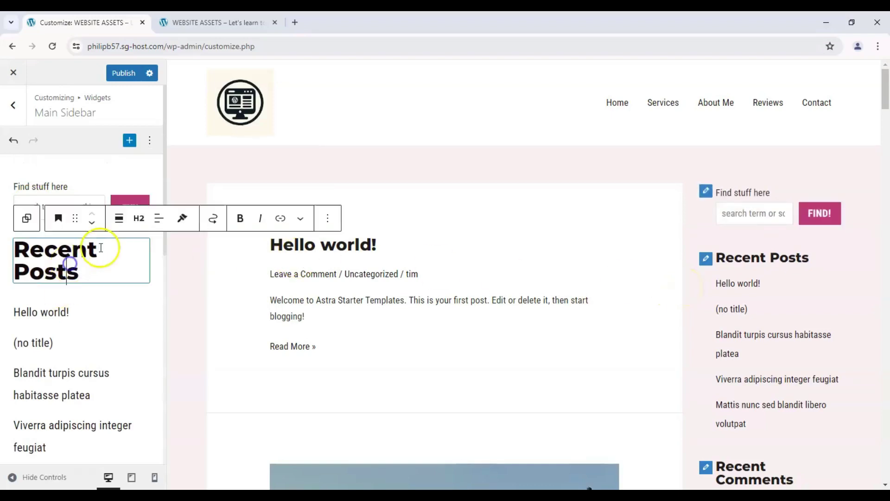
double_click(63, 249)
type("Latest")
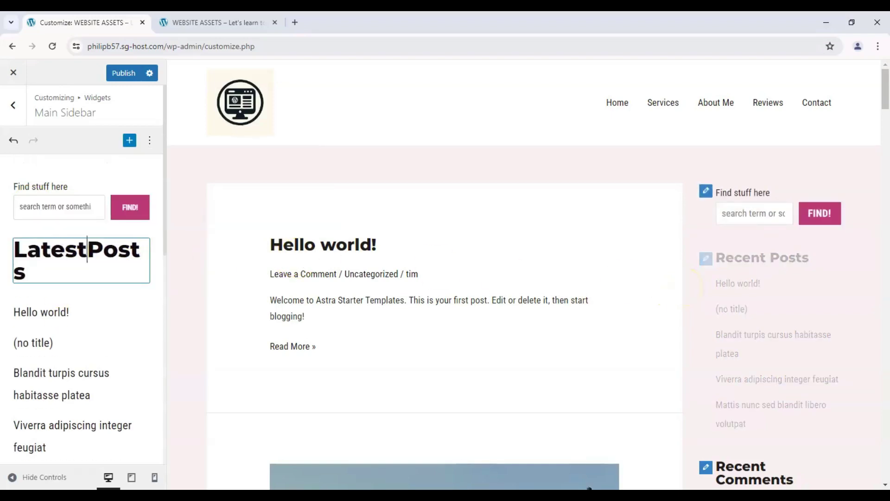
scroll(76, 279, "down", 5)
left_click(76, 279)
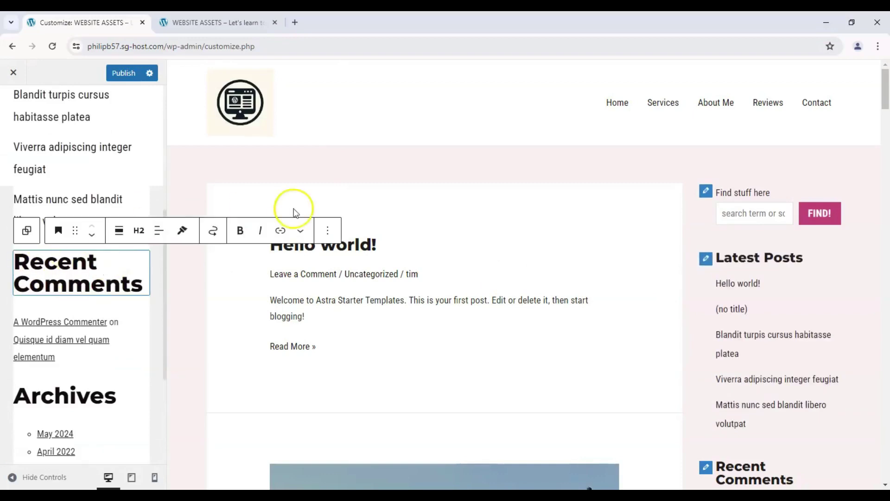
left_click(327, 230)
left_click(338, 473)
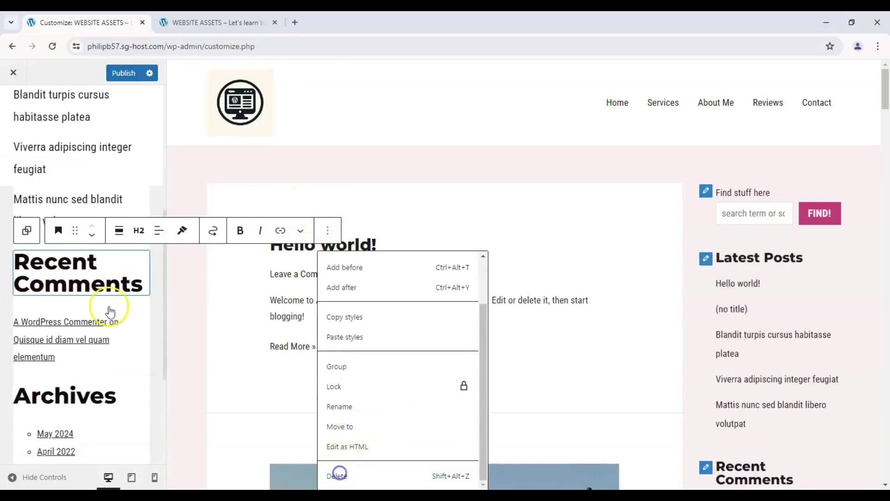
left_click(149, 212)
scroll(238, 433, "down", 2)
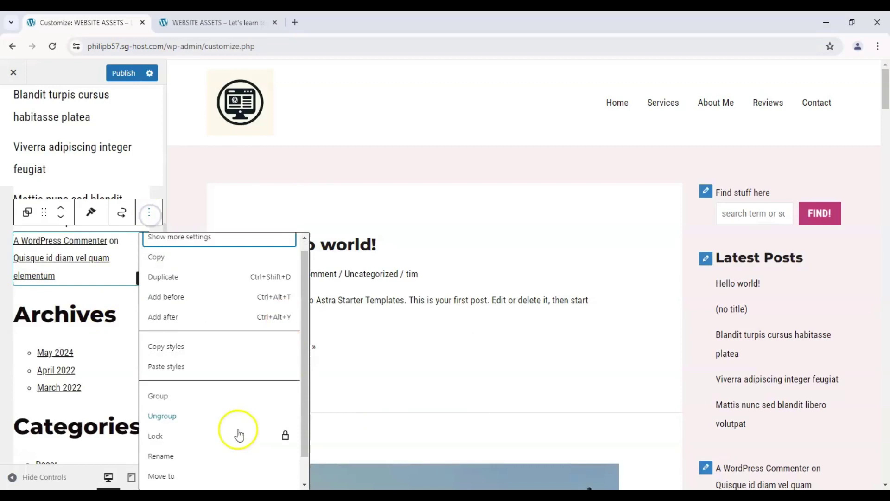
left_click(185, 472)
scroll(96, 358, "down", 2)
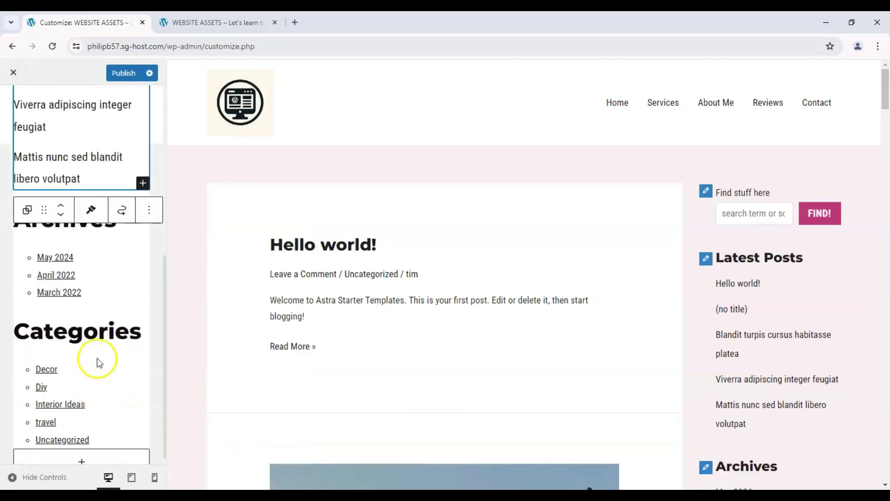
Delete the Categories list and its heading from the sidebar.
left_click(123, 366)
left_click(197, 342)
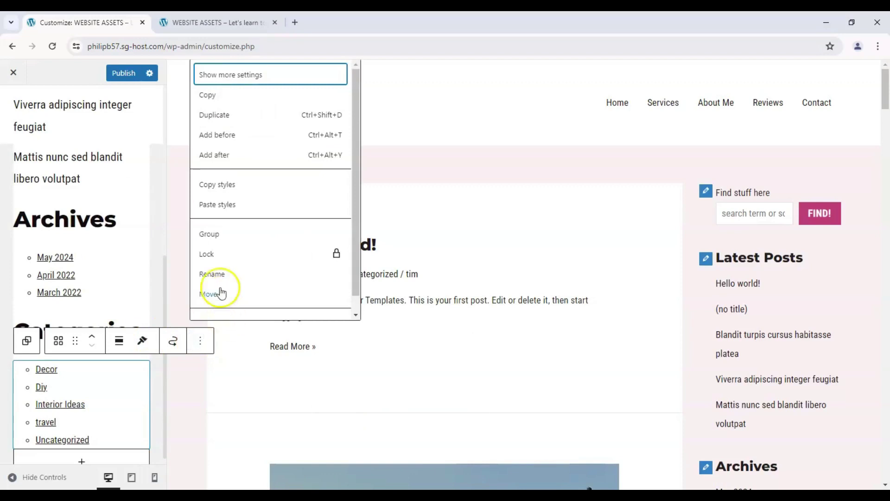
scroll(218, 290, "down", 1)
left_click(214, 307)
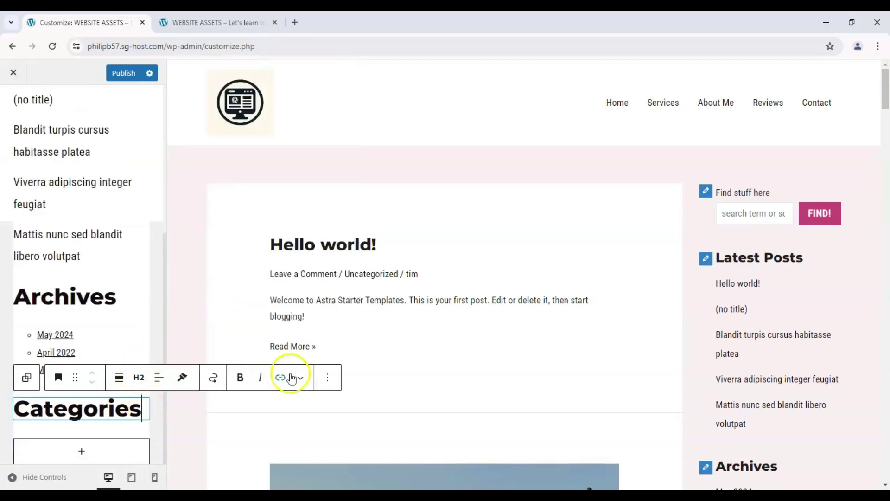
left_click(328, 377)
left_click(342, 344)
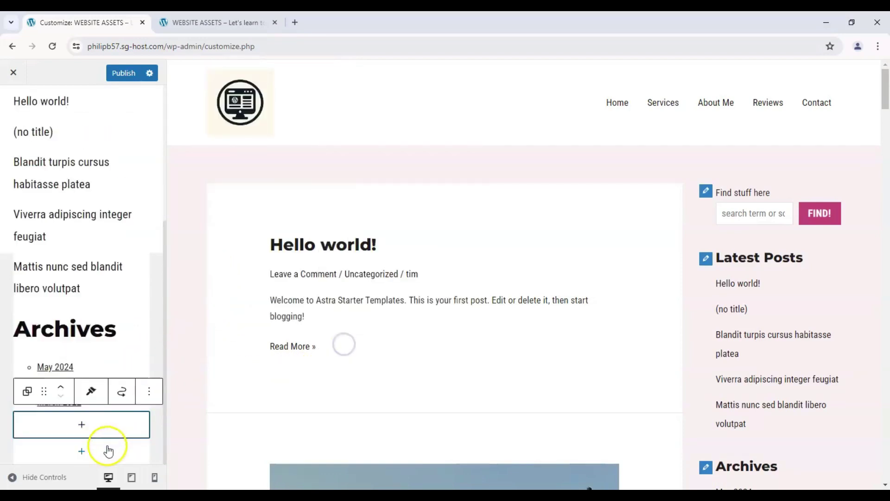
left_click(90, 423)
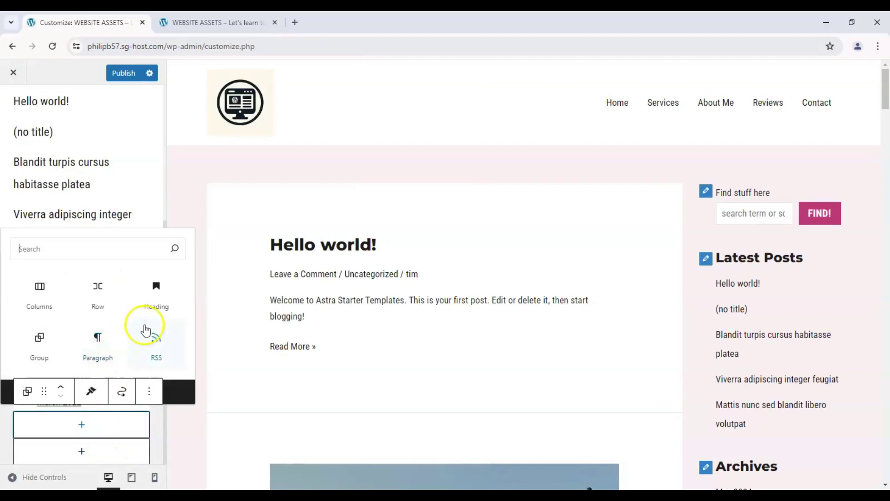
Add a Social Icons block with a Bandcamp icon linked to the YouTube channel.
left_click(183, 392)
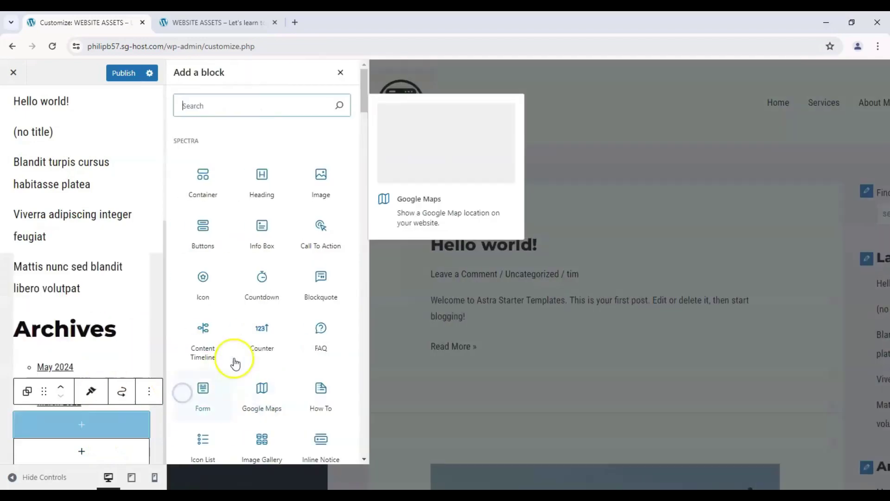
scroll(235, 363, "down", 3)
scroll(312, 293, "down", 10)
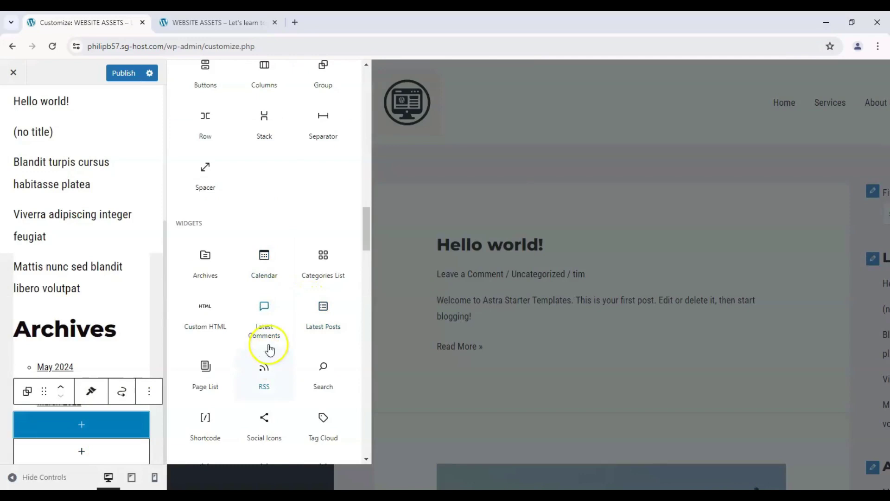
left_click(265, 419)
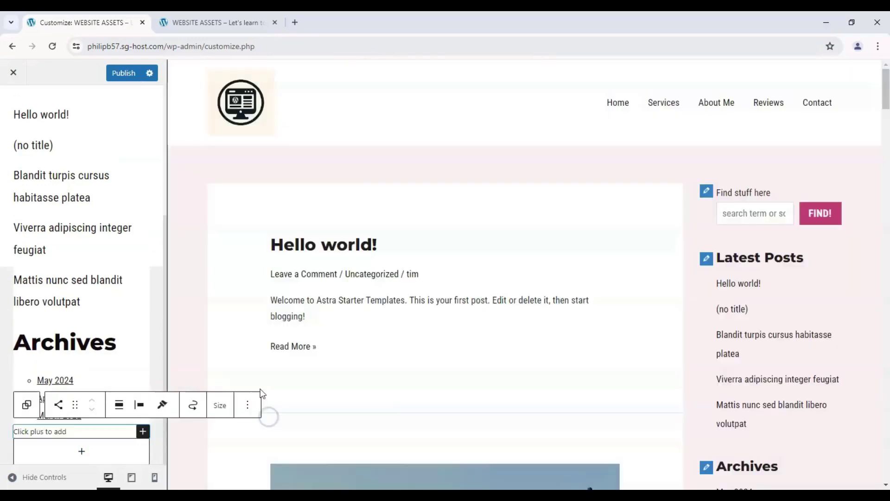
left_click(143, 432)
left_click(103, 297)
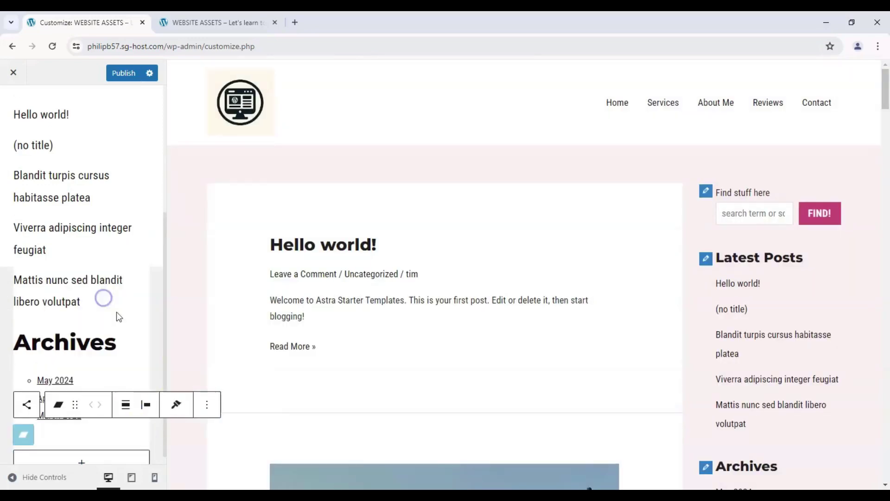
left_click(24, 433)
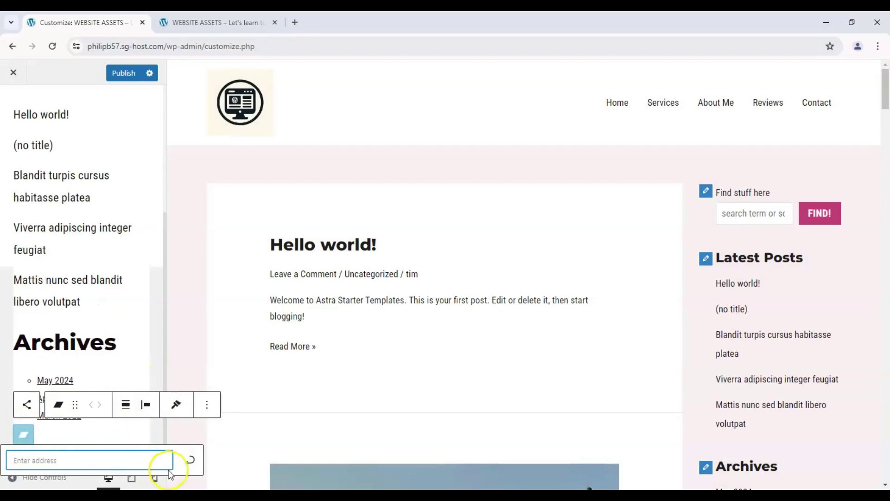
left_click(143, 460)
left_click(146, 415)
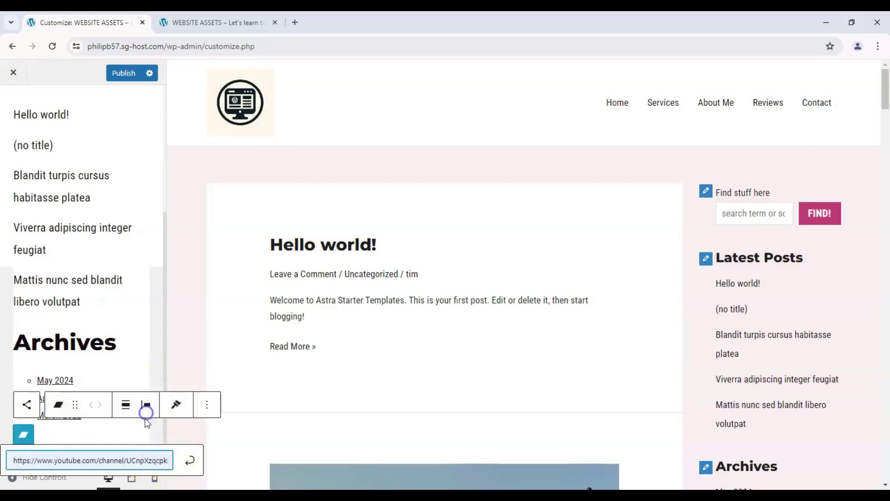
left_click(191, 458)
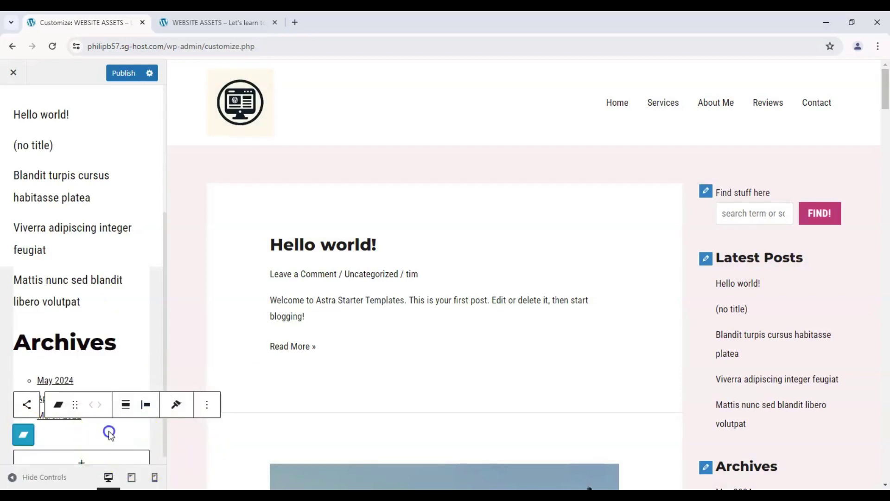
Add a Behance icon that also links to the YouTube channel.
left_click(142, 430)
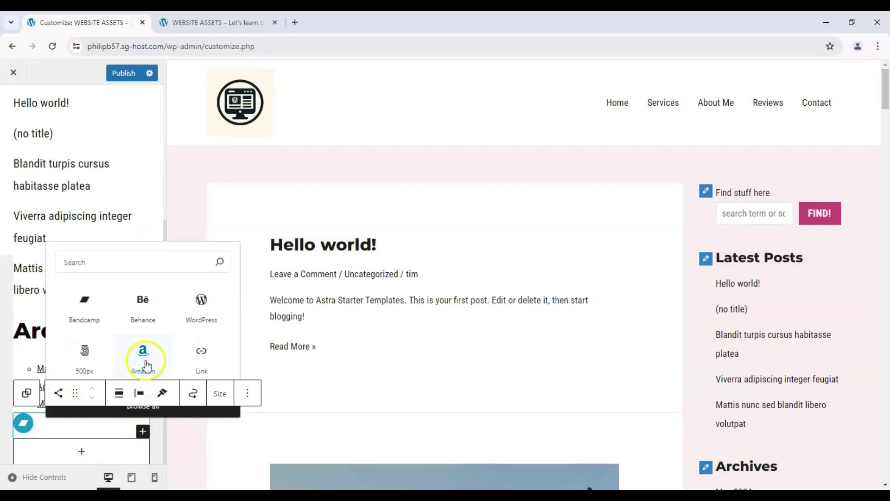
left_click(146, 315)
left_click(43, 422)
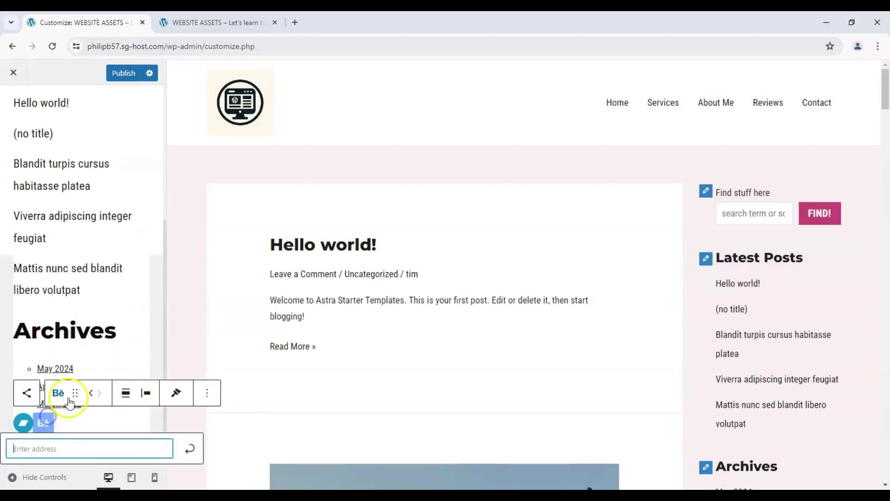
left_click(165, 448)
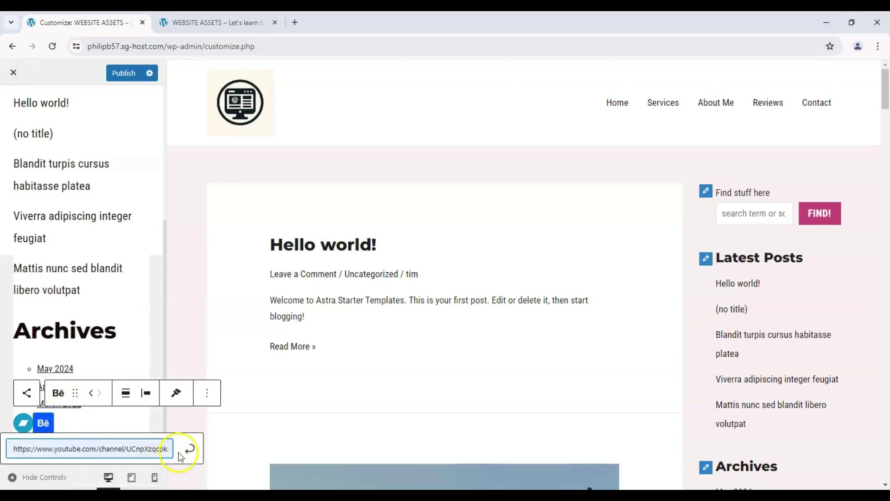
left_click(188, 449)
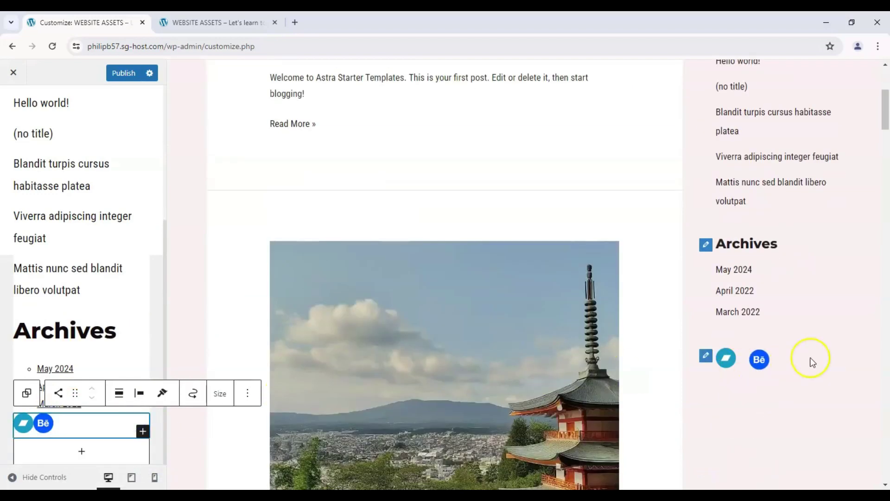
Drag a Calendar widget from the block library below the social icons, then close the library.
left_click(99, 453)
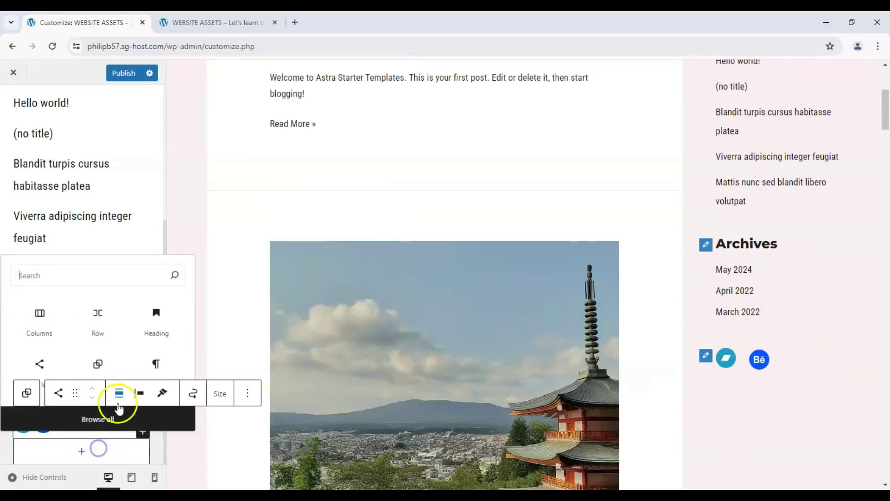
left_click(132, 418)
scroll(301, 312, "down", 5)
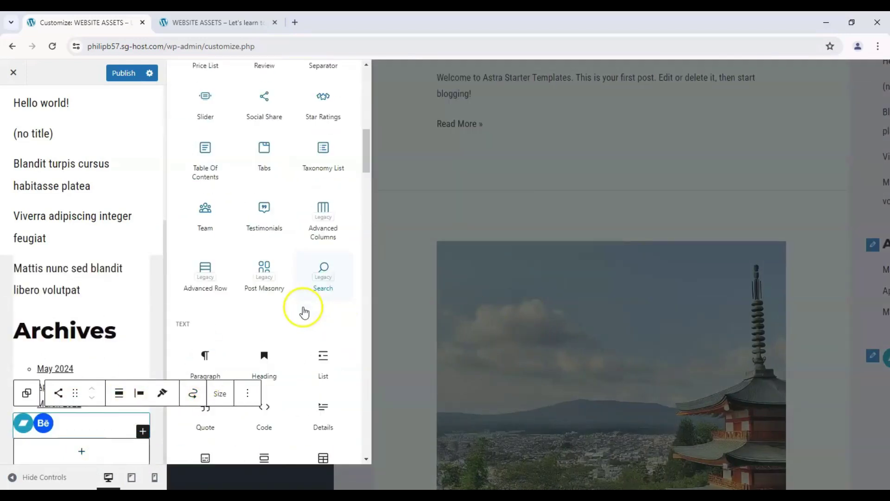
scroll(302, 307, "down", 5)
scroll(312, 298, "down", 5)
scroll(295, 265, "down", 2)
scroll(295, 265, "down", 2)
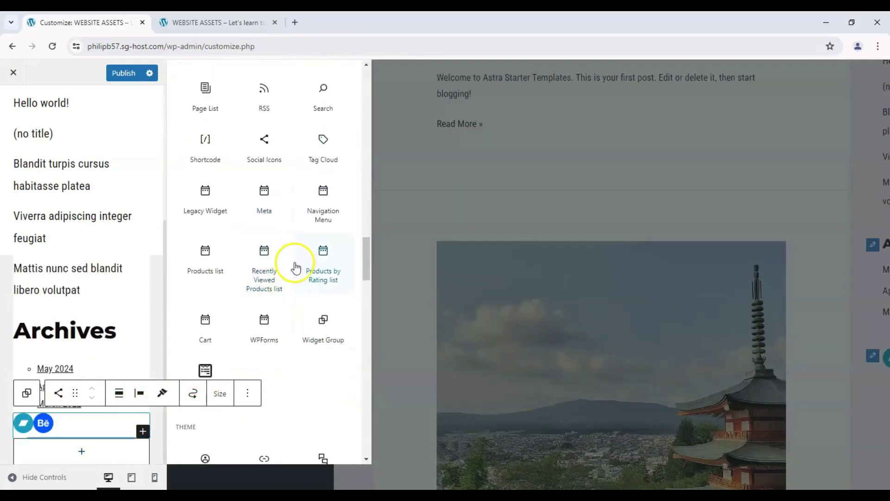
scroll(296, 268, "down", 1)
scroll(296, 270, "down", 2)
scroll(296, 271, "down", 2)
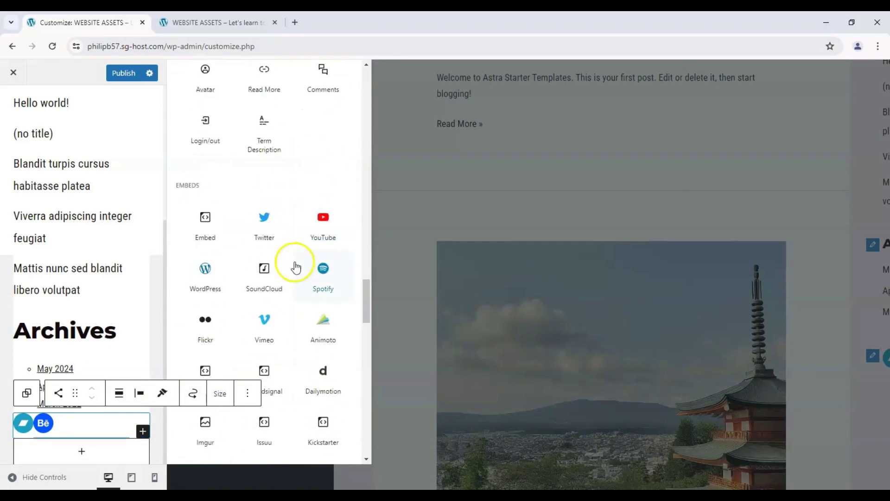
scroll(294, 264, "up", 2)
scroll(291, 254, "up", 1)
scroll(288, 265, "up", 1)
scroll(285, 265, "up", 1)
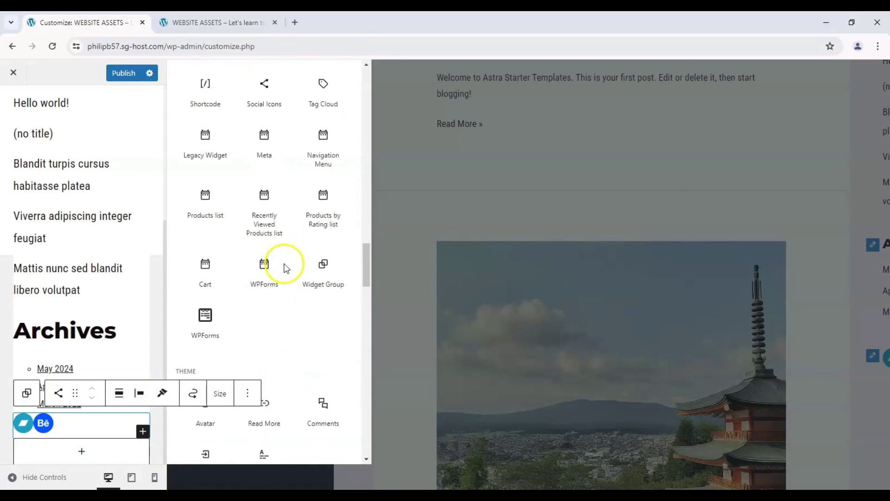
scroll(281, 265, "up", 1)
scroll(280, 264, "up", 1)
scroll(253, 236, "up", 1)
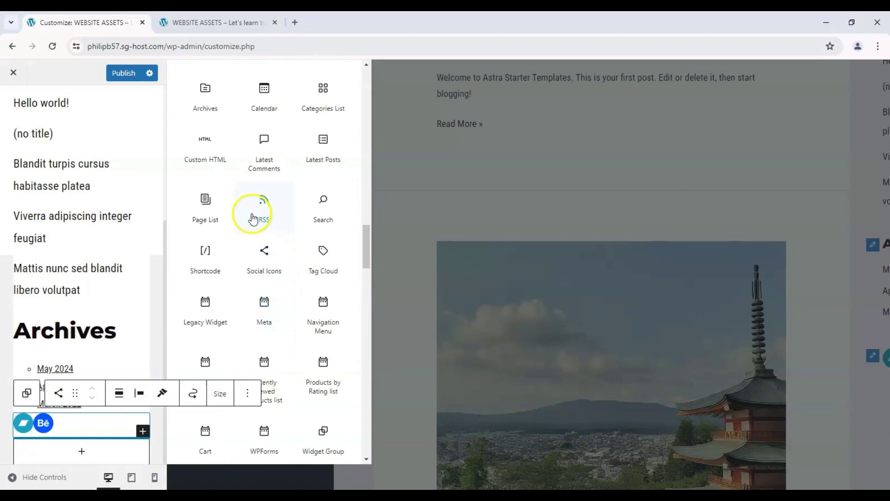
scroll(249, 220, "up", 1)
scroll(307, 271, "up", 1)
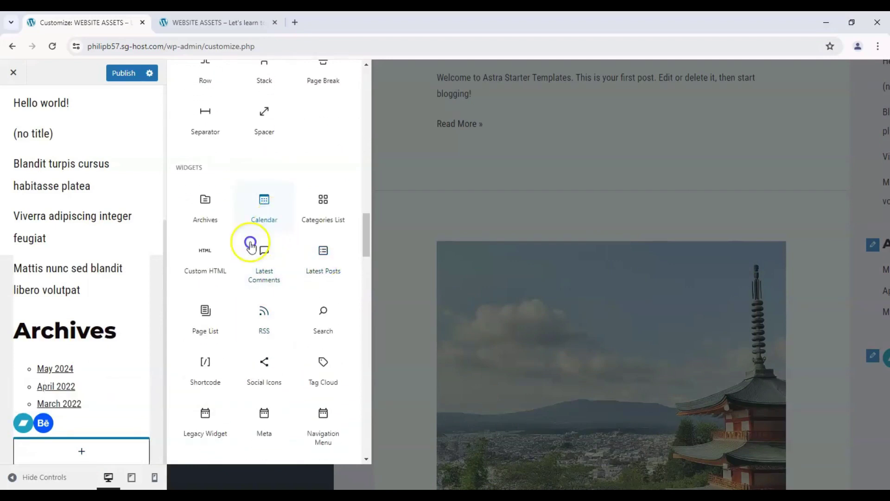
left_click_drag(258, 219, 99, 448)
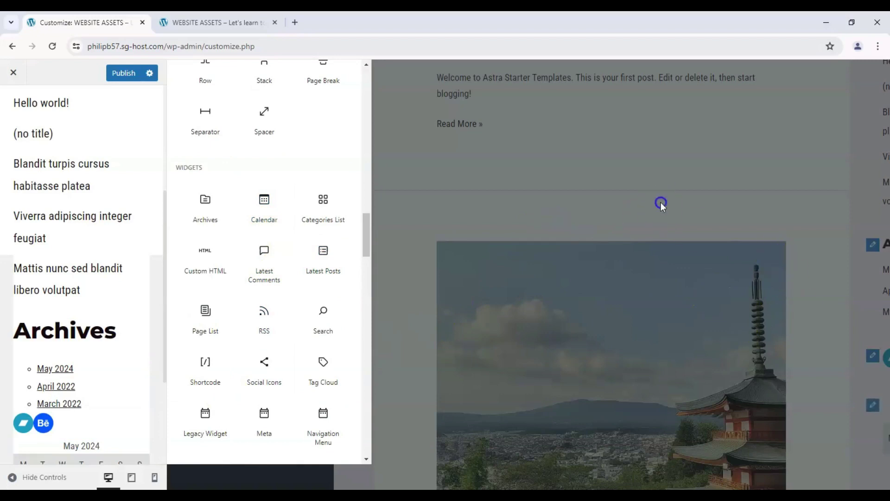
scroll(233, 310, "up", 4)
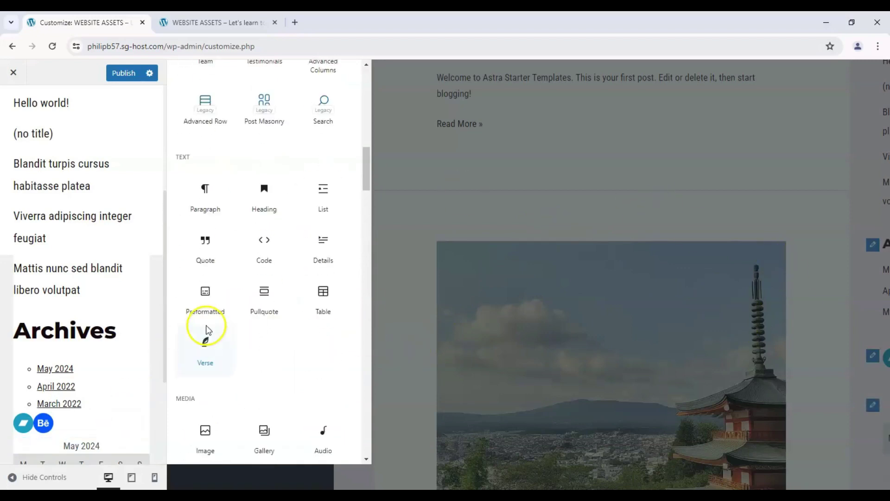
scroll(265, 210, "up", 5)
left_click(340, 76)
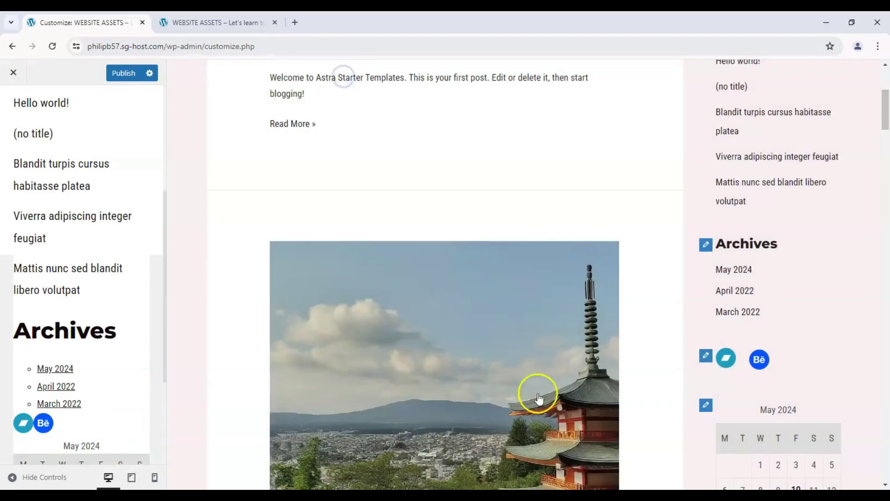
scroll(741, 298, "down", 3)
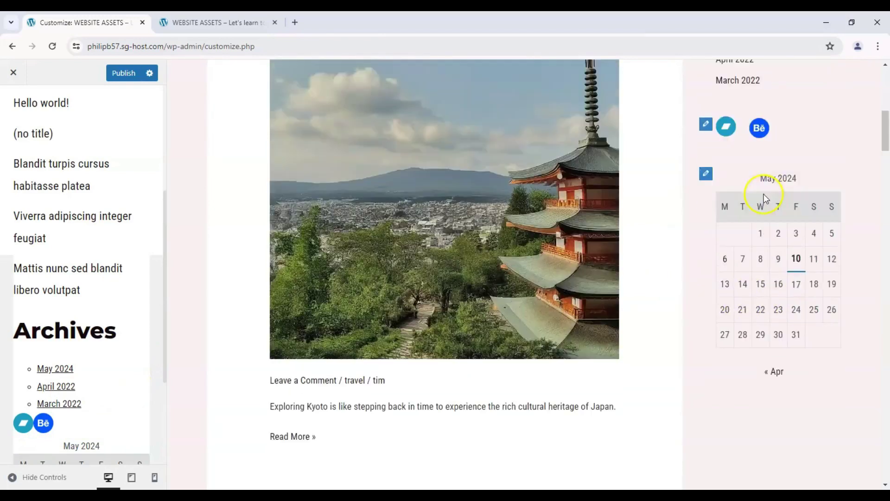
scroll(763, 195, "up", 2)
scroll(755, 278, "up", 3)
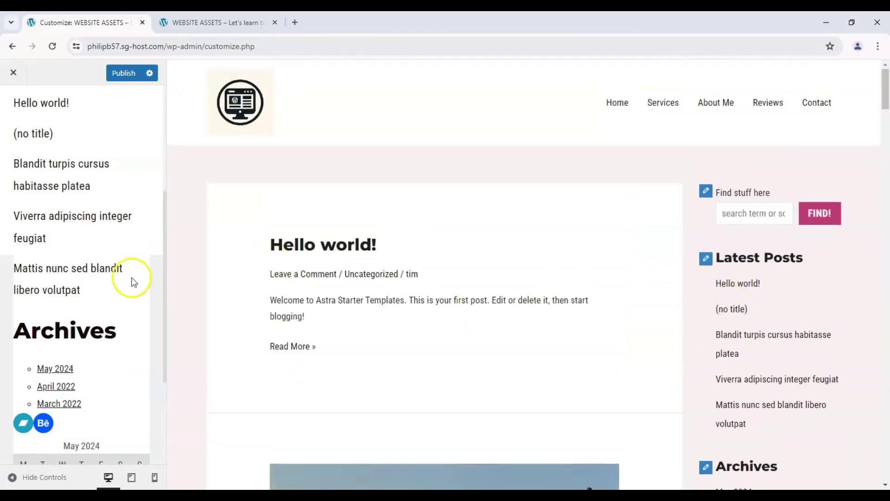
scroll(133, 280, "up", 3)
scroll(720, 270, "down", 4)
scroll(717, 284, "up", 2)
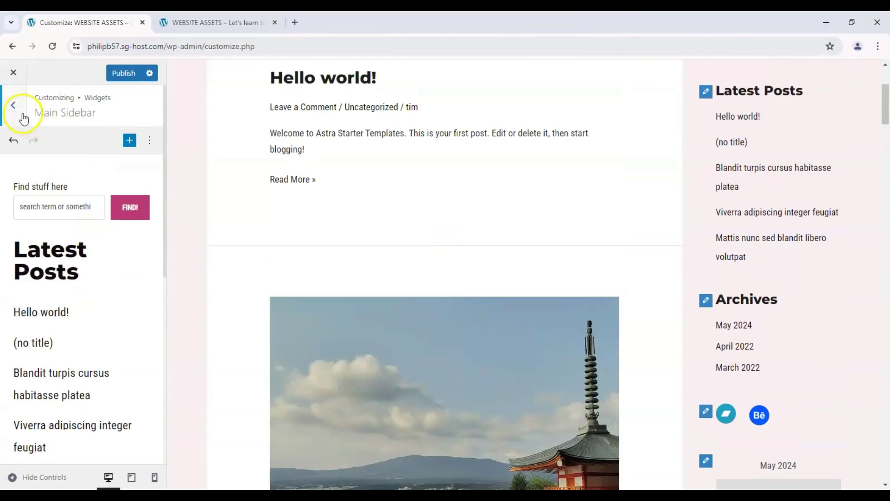
Return to the Sidebar settings, enable Sticky Sidebar, and publish the changes.
left_click(13, 105)
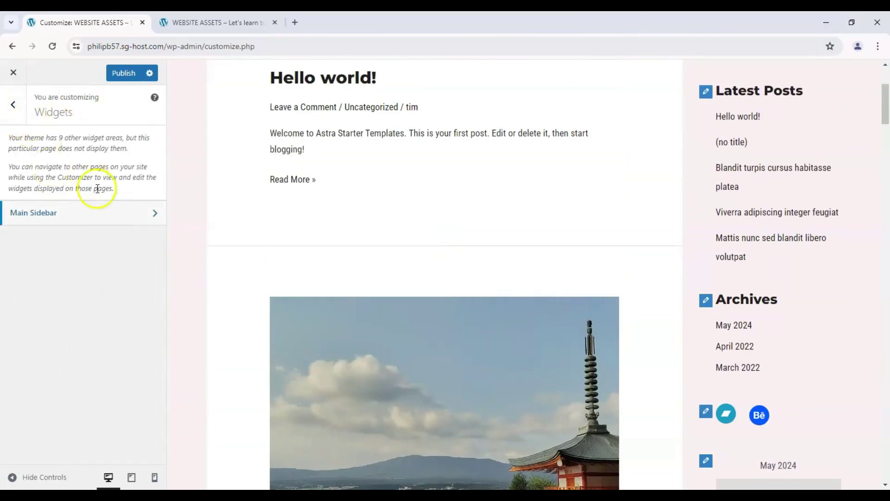
left_click(98, 212)
left_click(13, 104)
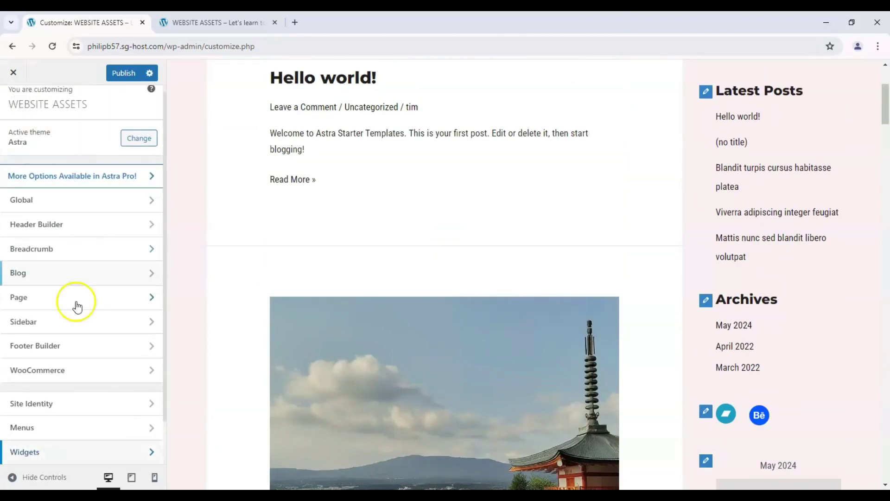
left_click(75, 320)
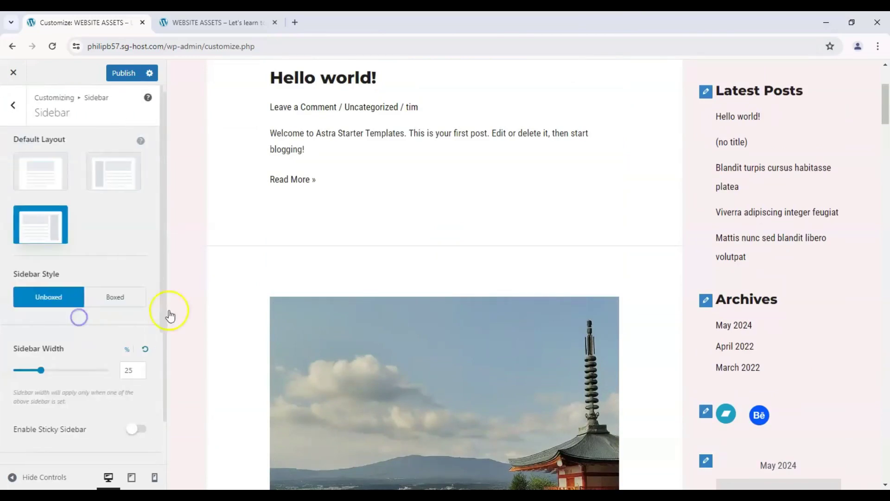
left_click(138, 433)
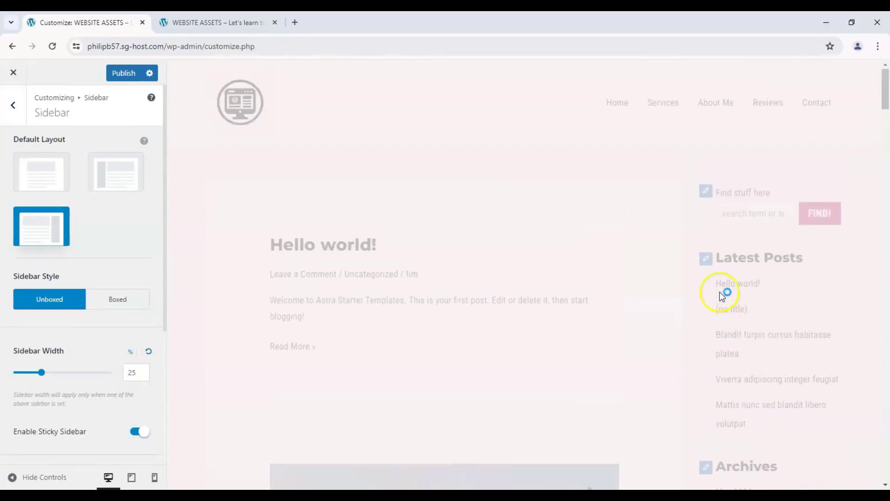
scroll(720, 292, "down", 3)
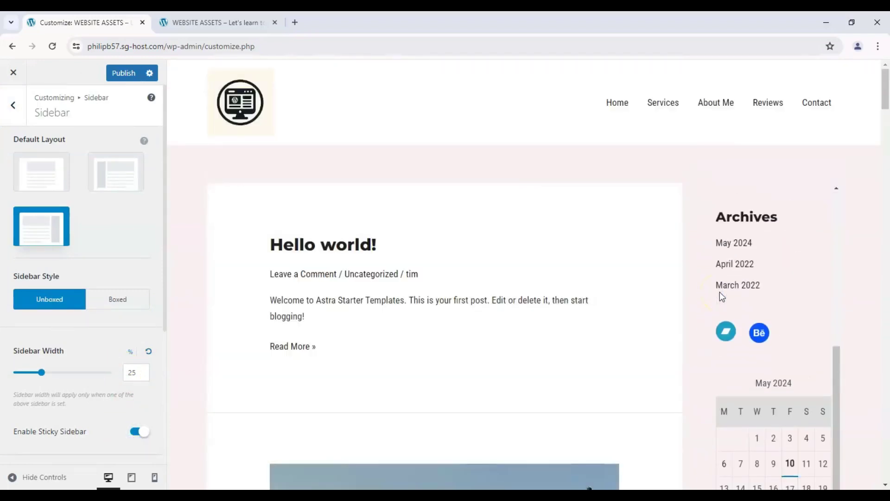
scroll(668, 309, "down", 4)
scroll(664, 309, "up", 5)
scroll(739, 294, "up", 3)
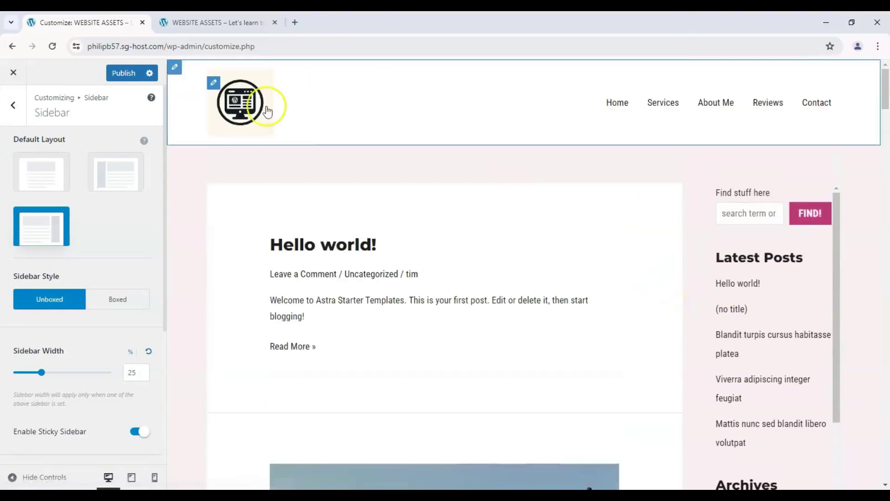
left_click(123, 74)
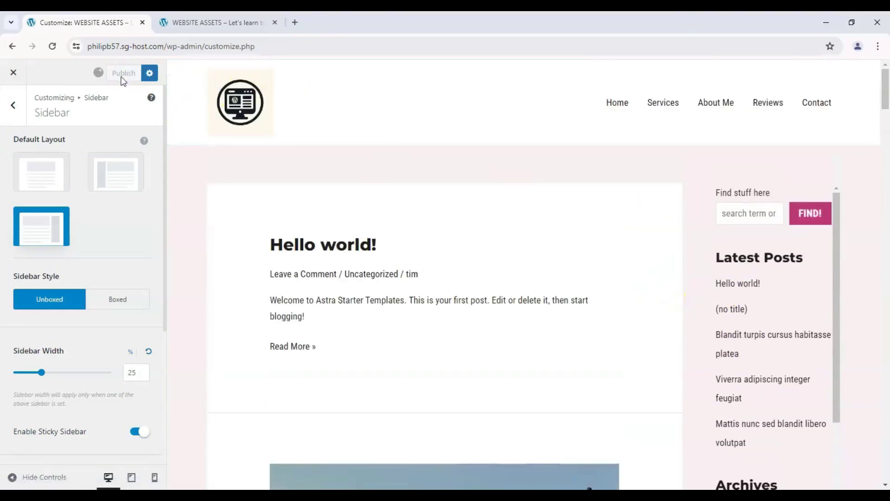
Reload the live site in the second tab to show the published search, Latest Posts and Archives sidebar.
left_click(216, 22)
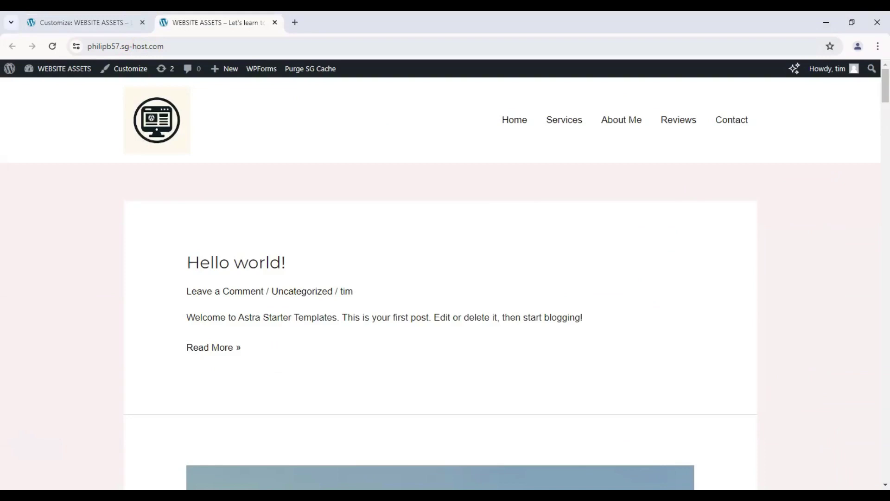
left_click(55, 45)
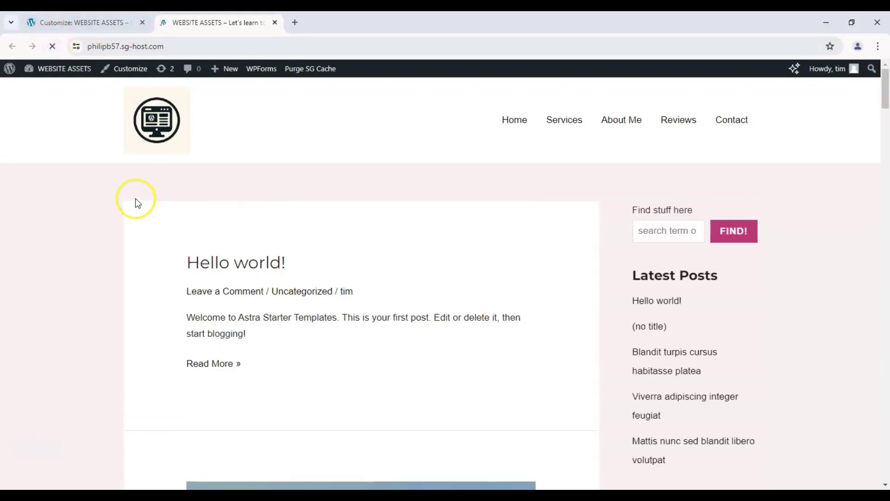
scroll(731, 274, "down", 2)
scroll(709, 285, "down", 2)
scroll(709, 284, "up", 4)
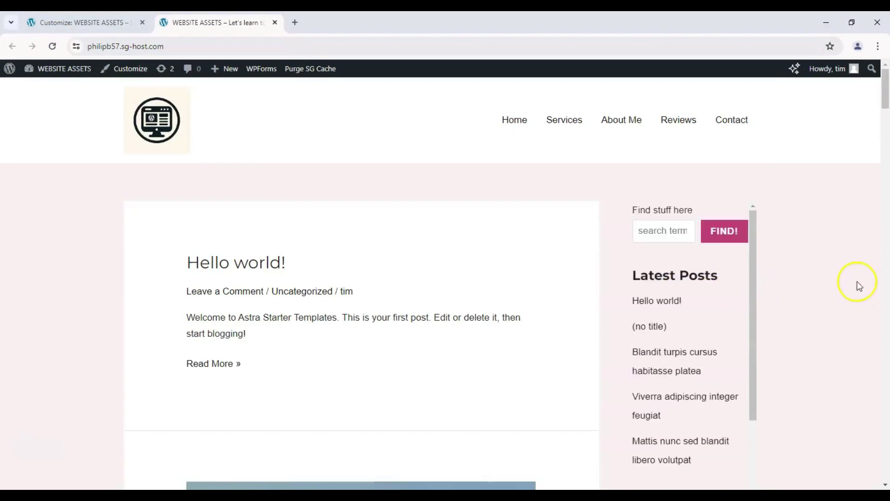
scroll(856, 281, "down", 2)
scroll(857, 280, "down", 5)
scroll(800, 244, "up", 5)
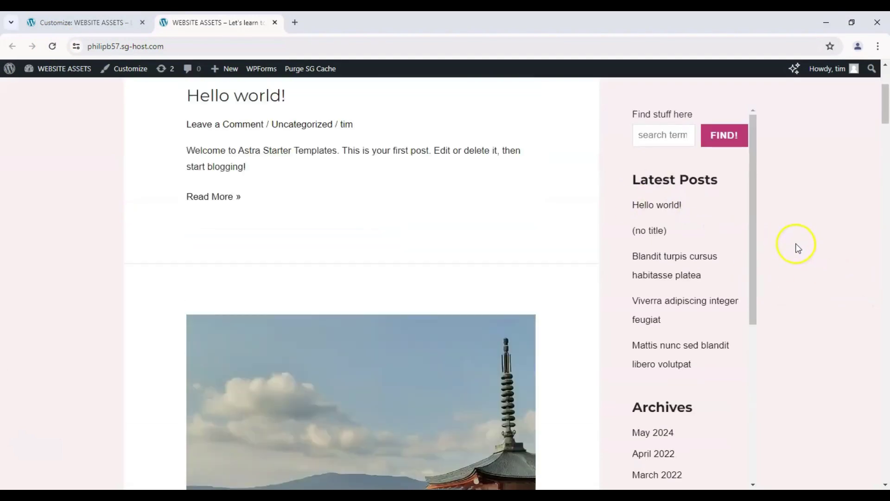
scroll(794, 246, "up", 2)
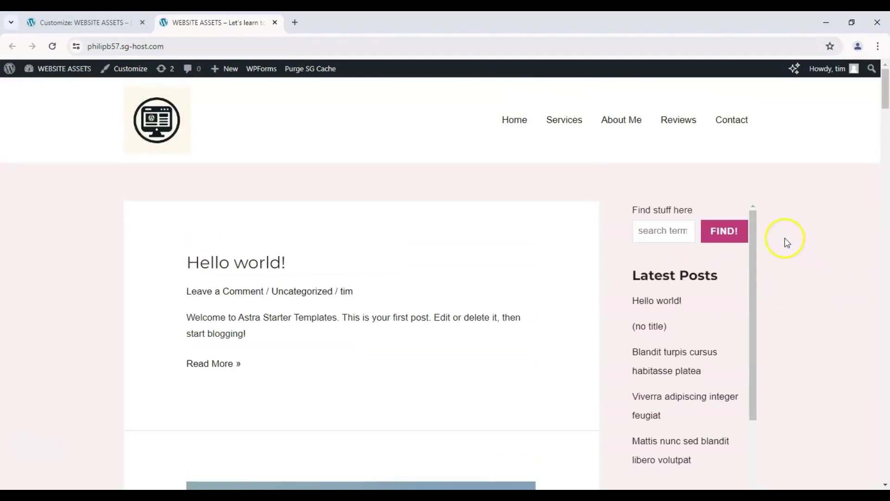